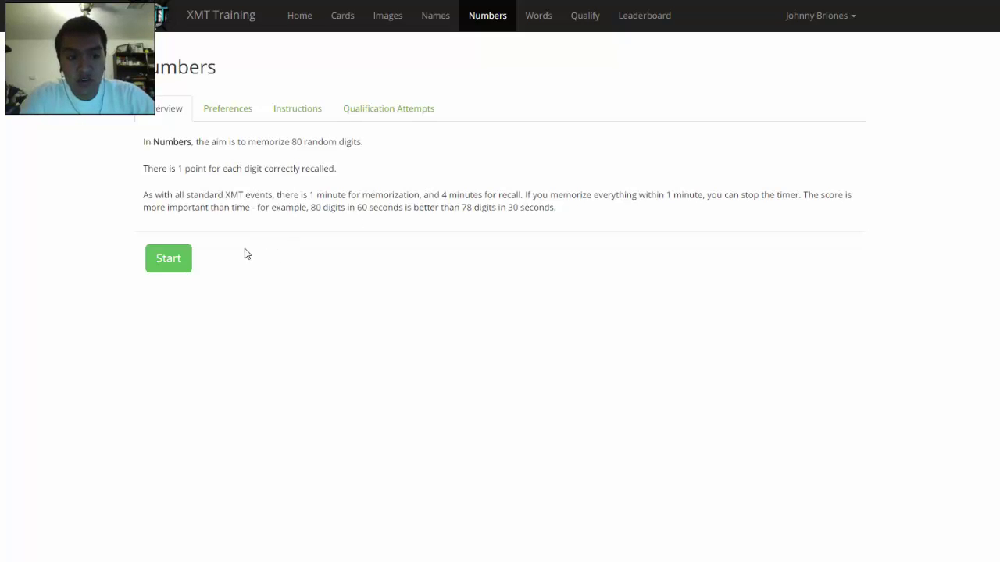
- Start the Numbers event from its overview page to begin the memorization countdown
{"action": "left_click", "coordinate": [174, 261]}
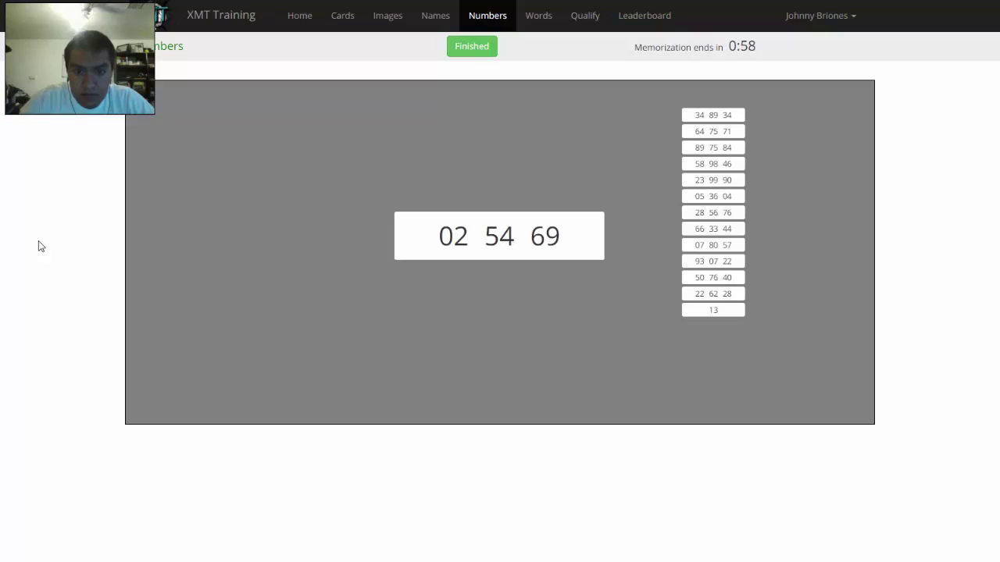
- Advance through the three-number groups, from 64 75 71 to 50 76 40, until memorization ends
{"action": "key", "text": "Right"}
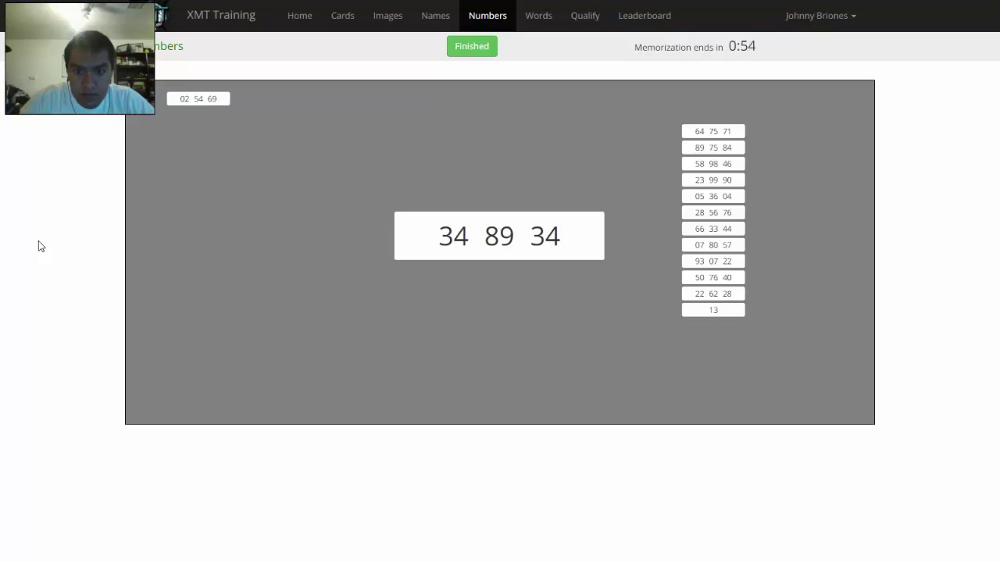
{"action": "key", "text": "Right"}
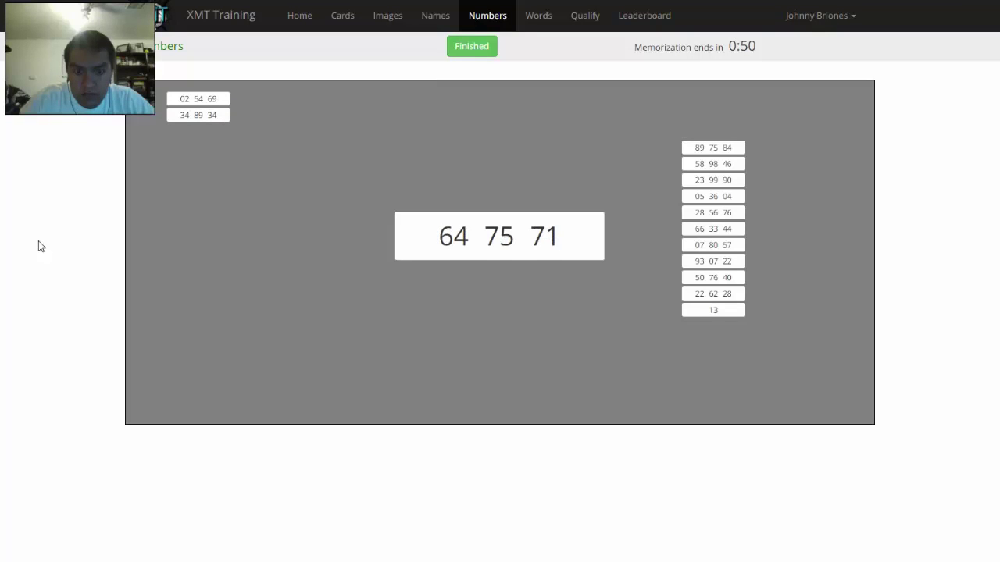
{"action": "key", "text": "Right"}
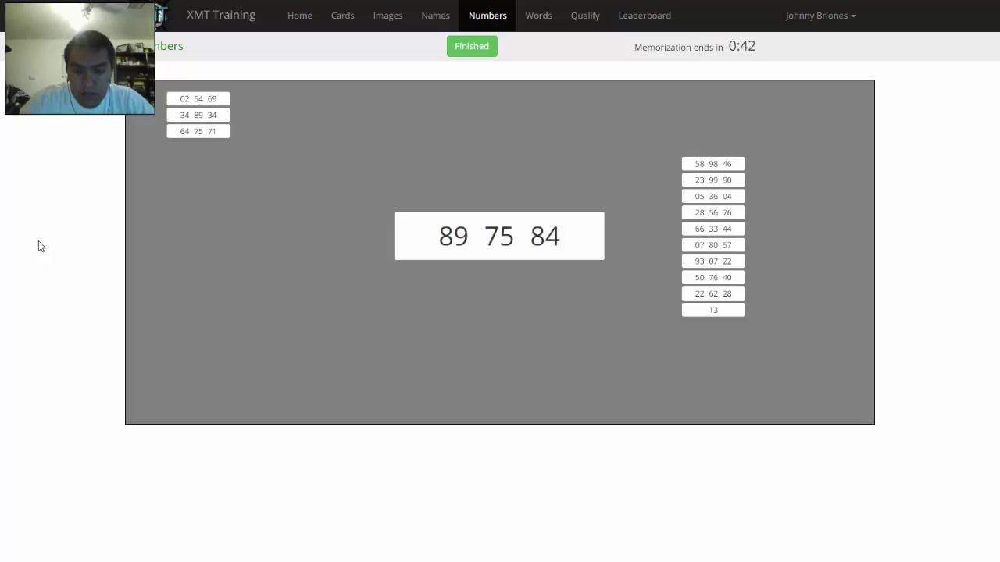
{"action": "key", "text": "Right"}
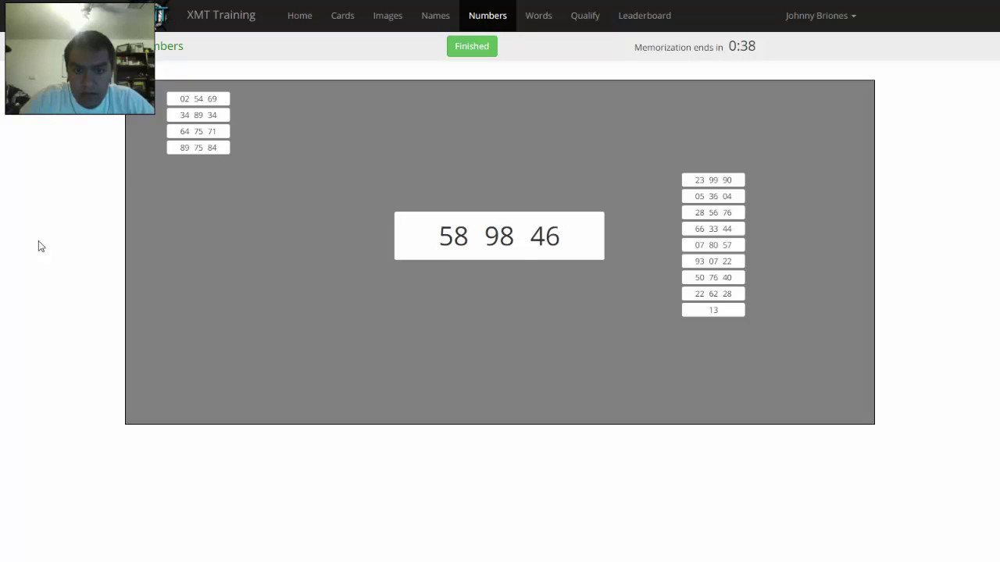
{"action": "key", "text": "Right"}
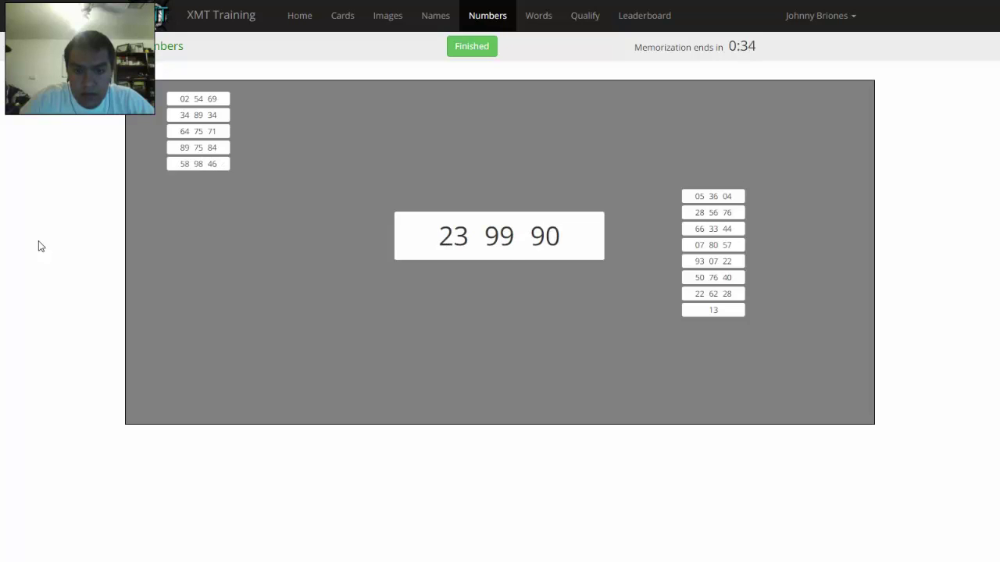
{"action": "key", "text": "Right"}
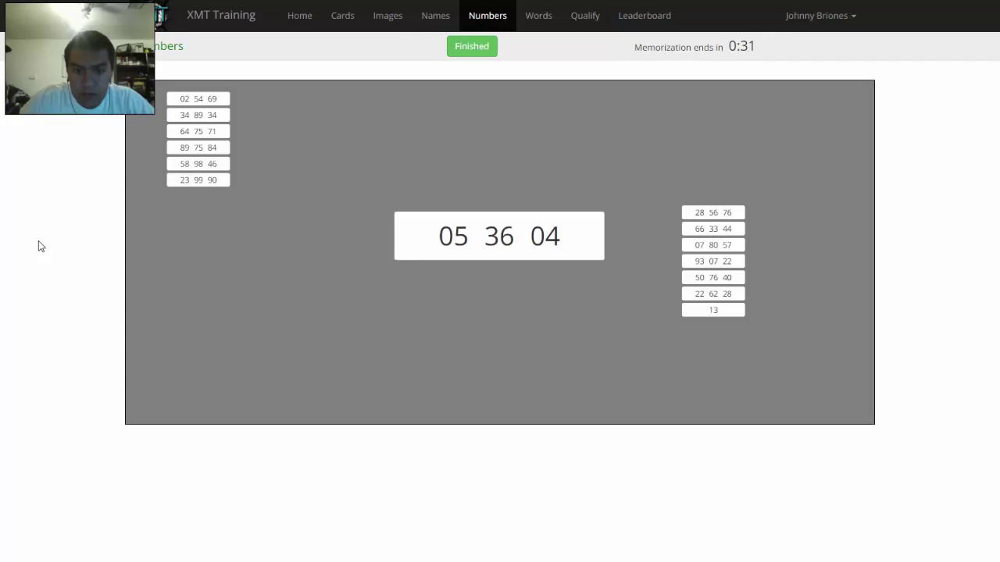
{"action": "key", "text": "Right"}
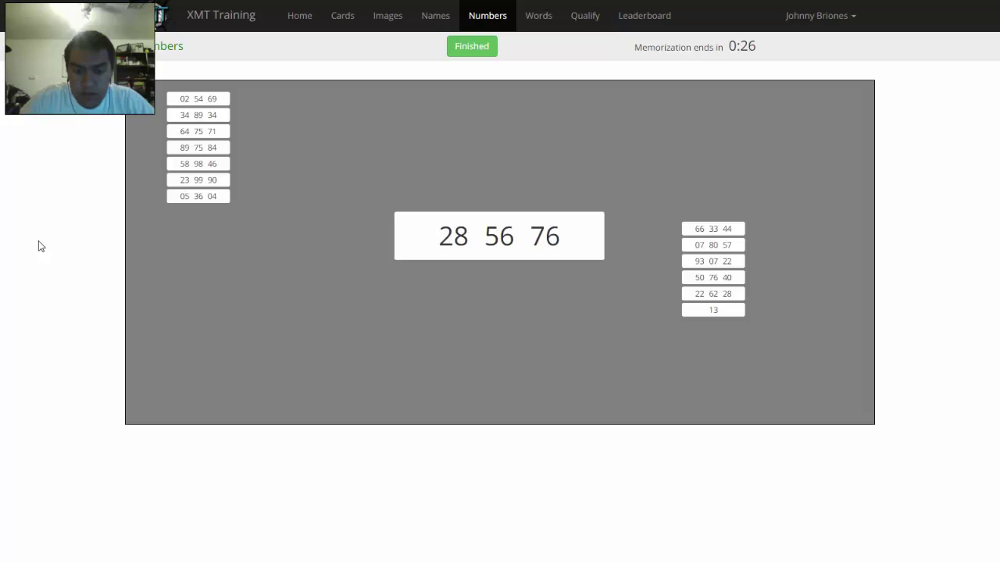
{"action": "key", "text": "Right"}
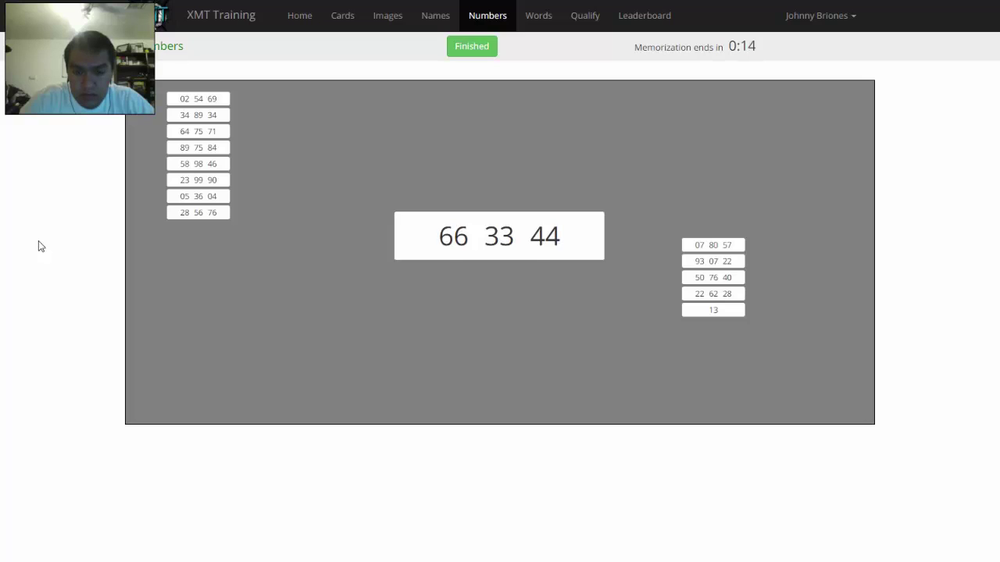
{"action": "key", "text": "Right"}
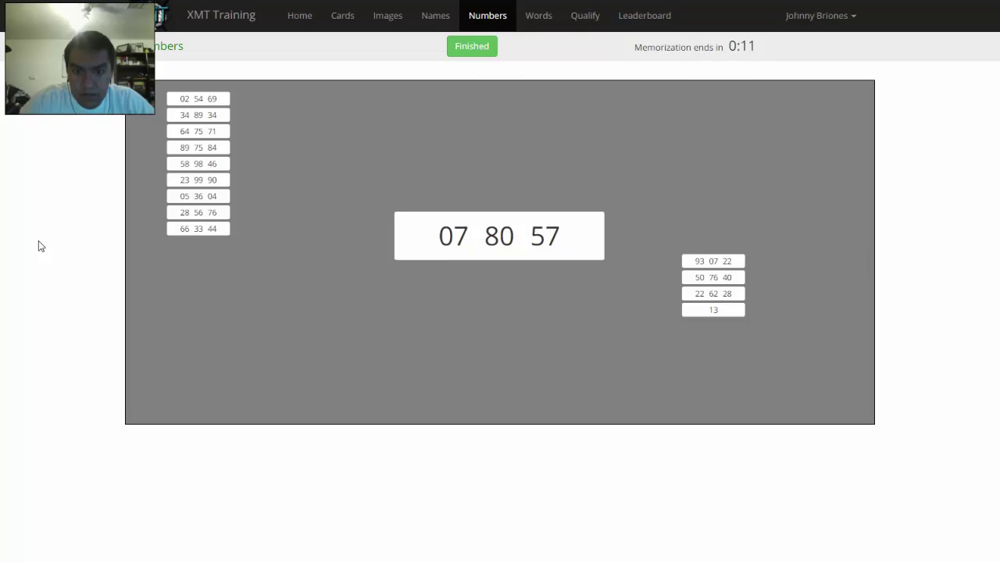
{"action": "key", "text": "Right"}
{"action": "key", "text": "Right"}
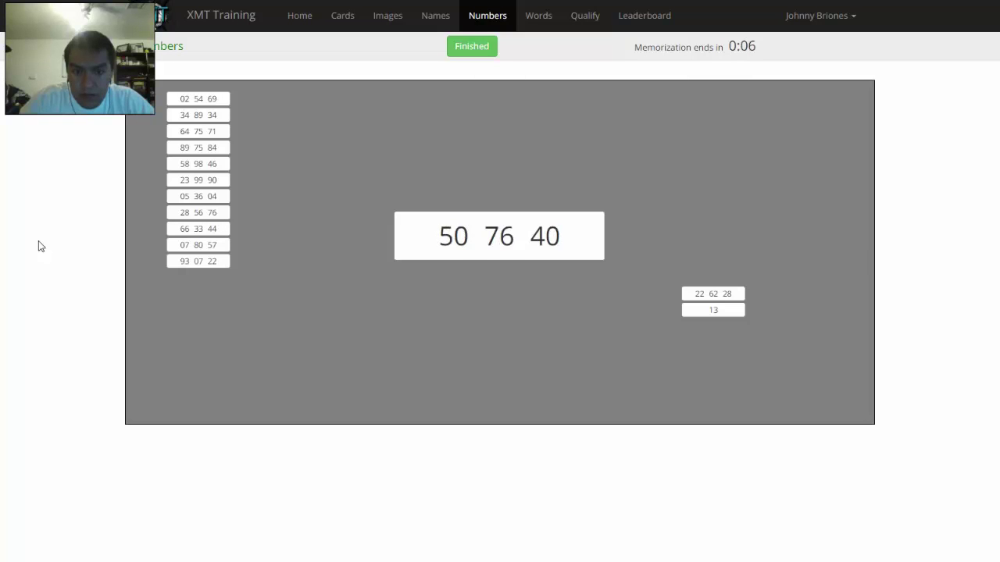
{"action": "key", "text": "Right"}
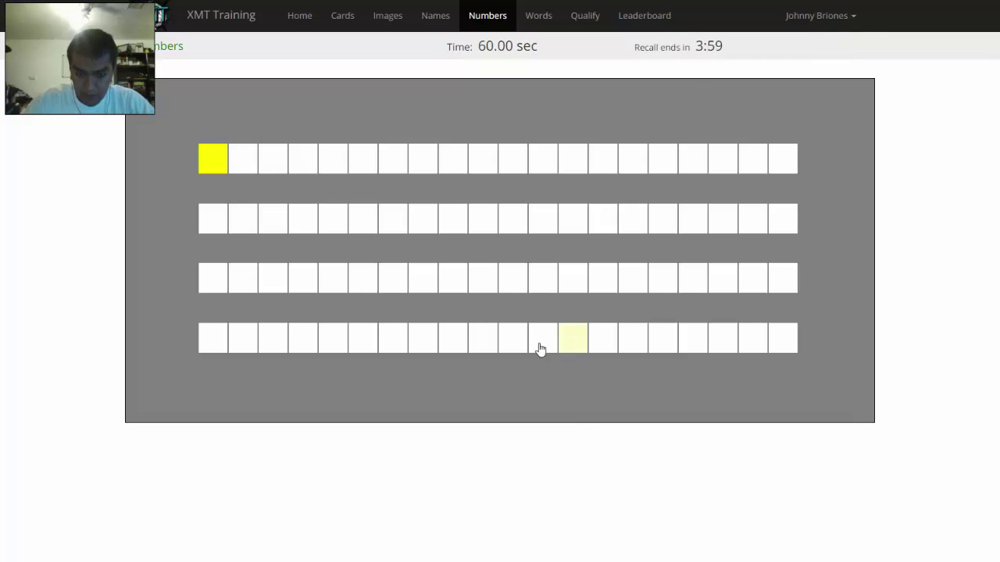
{"action": "left_click", "coordinate": [516, 340]}
{"action": "type", "text": "22622"}
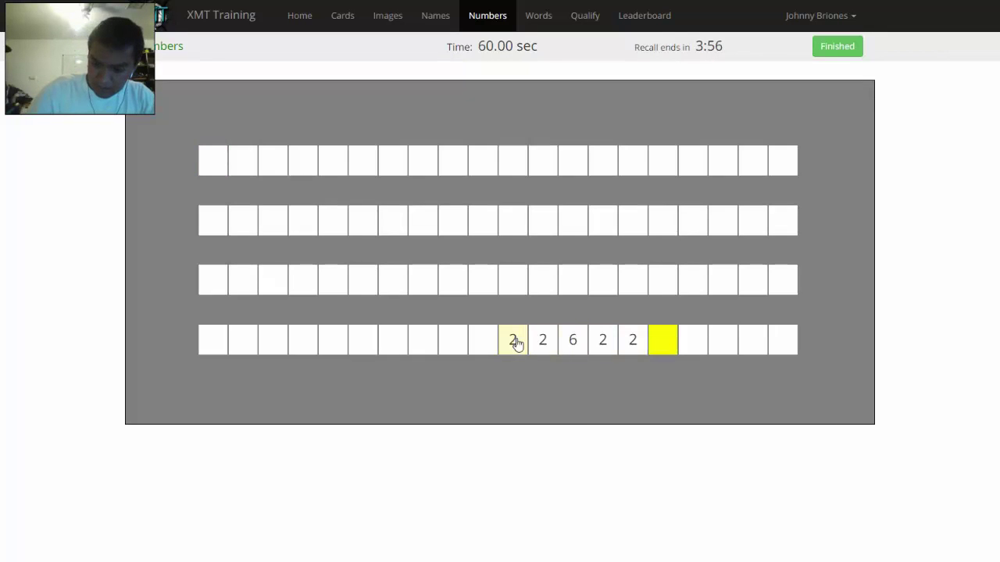
{"action": "type", "text": "813"}
{"action": "key", "text": "Left"}
{"action": "key", "text": "Left"}
{"action": "key", "text": "Left"}
{"action": "key", "text": "Left"}
{"action": "key", "text": "Left"}
{"action": "key", "text": "Left"}
{"action": "key", "text": "Left"}
{"action": "key", "text": "Left"}
{"action": "key", "text": "Left"}
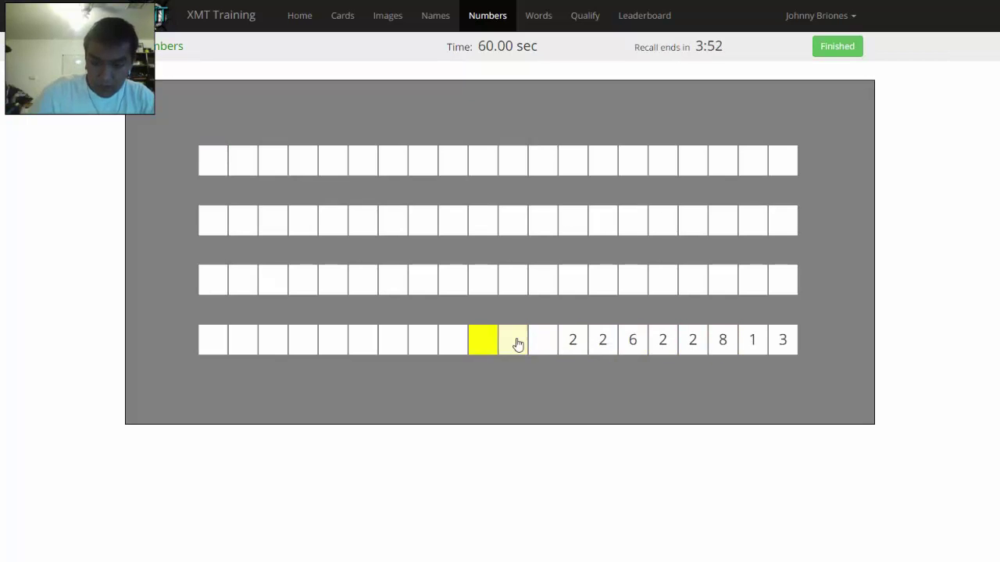
{"action": "key", "text": "Left"}
{"action": "key", "text": "Left"}
{"action": "key", "text": "Left"}
{"action": "type", "text": "507640"}
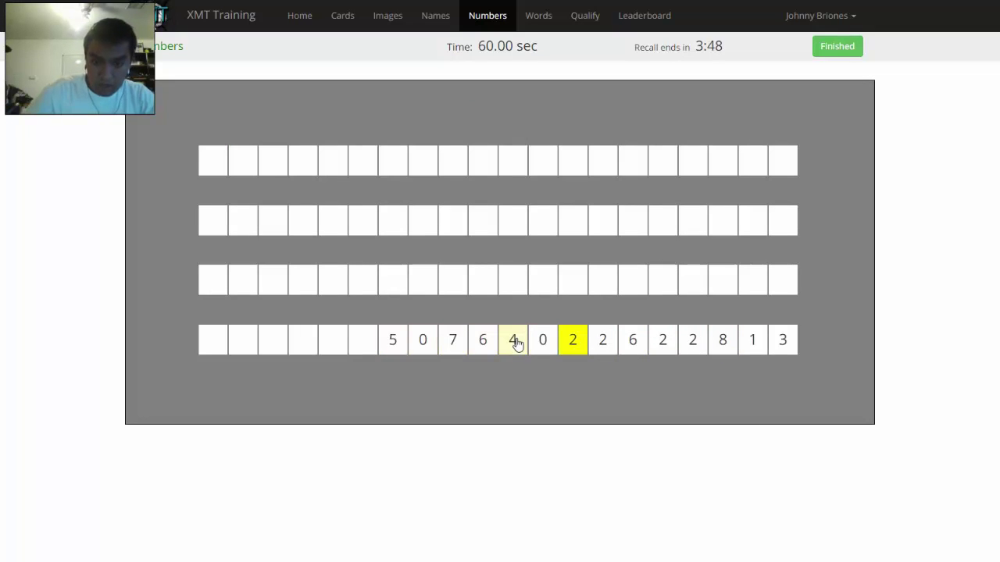
{"action": "left_click", "coordinate": [212, 160]}
{"action": "type", "text": "025469"}
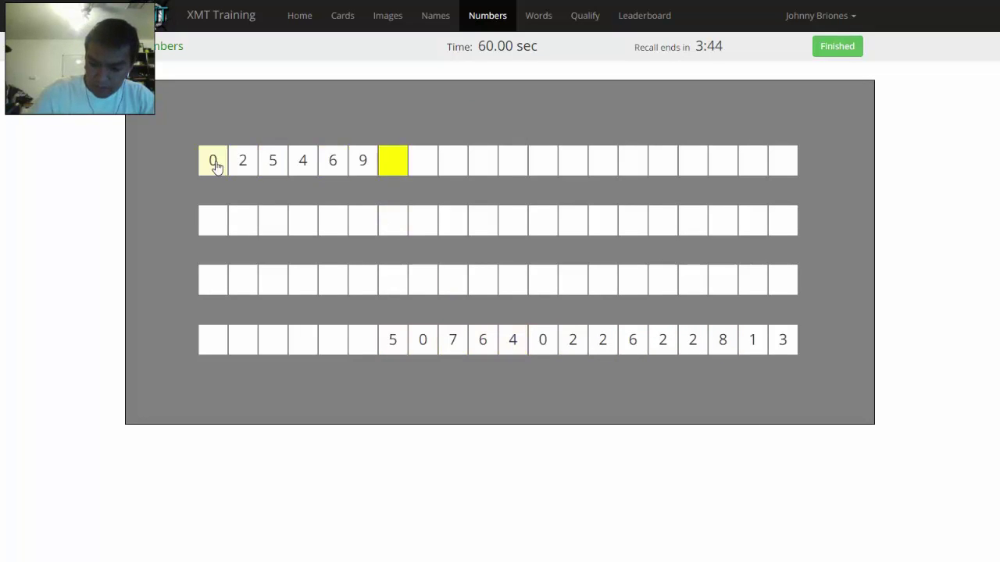
{"action": "type", "text": "3489346475"}
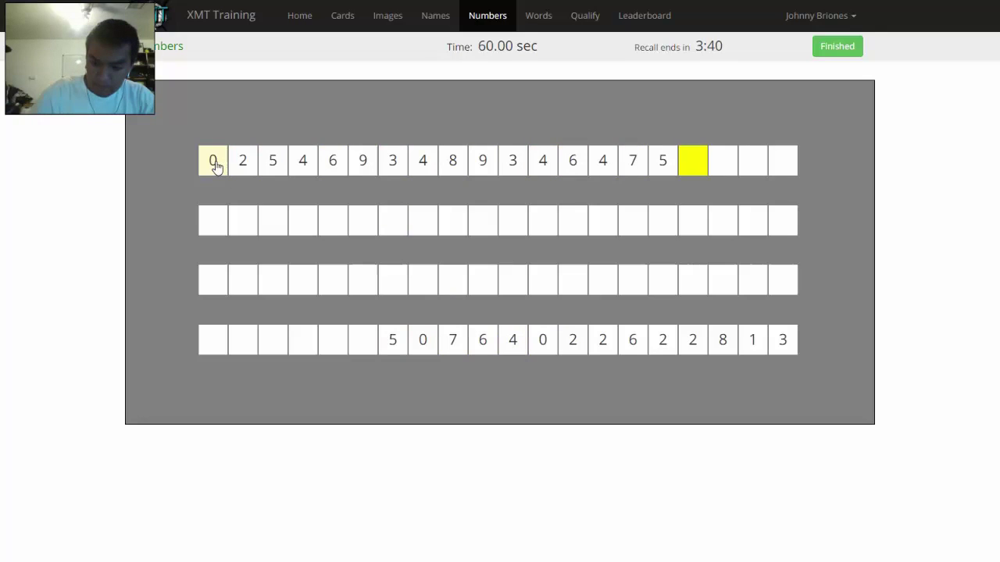
{"action": "type", "text": "71897584"}
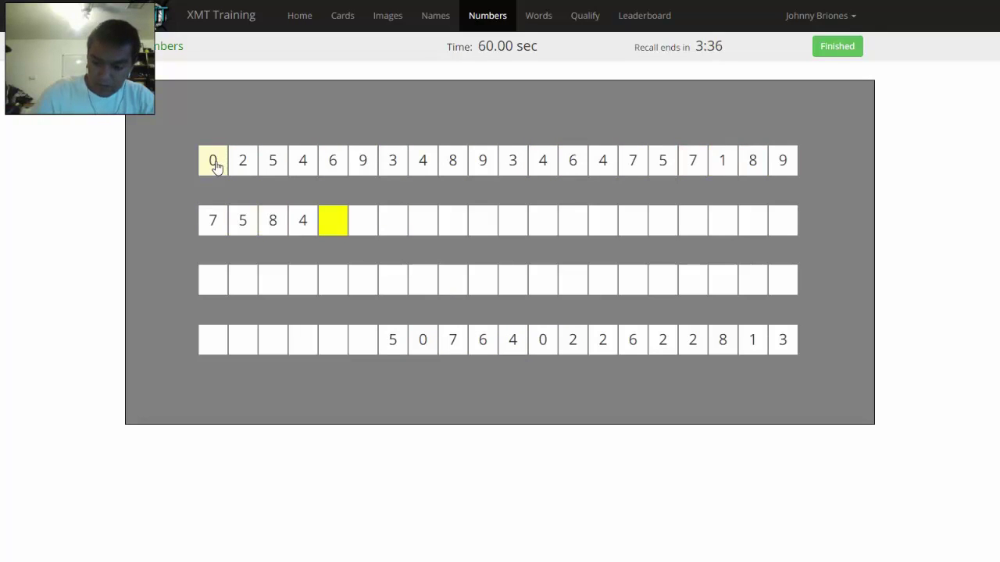
{"action": "type", "text": "5897"}
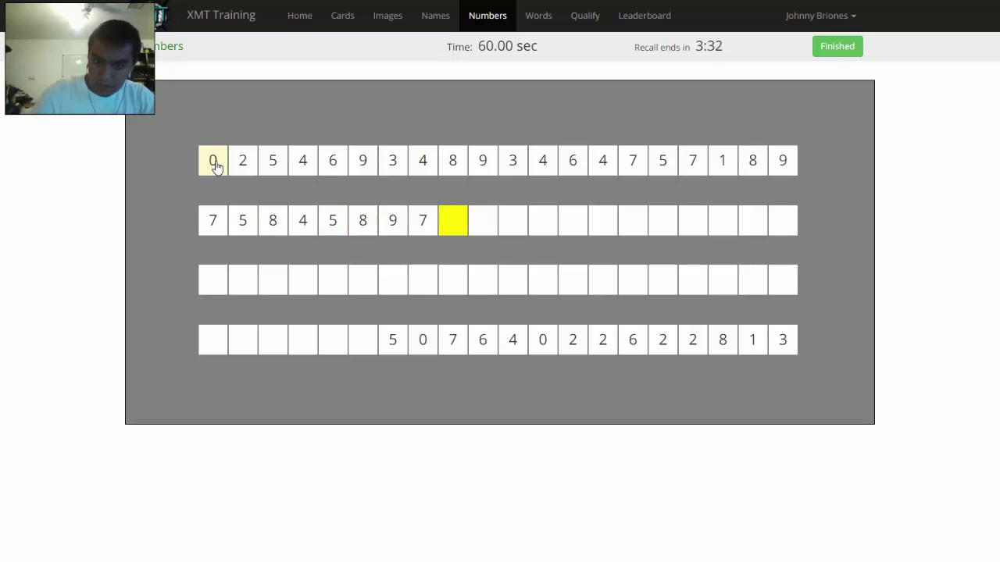
{"action": "type", "text": "4623"}
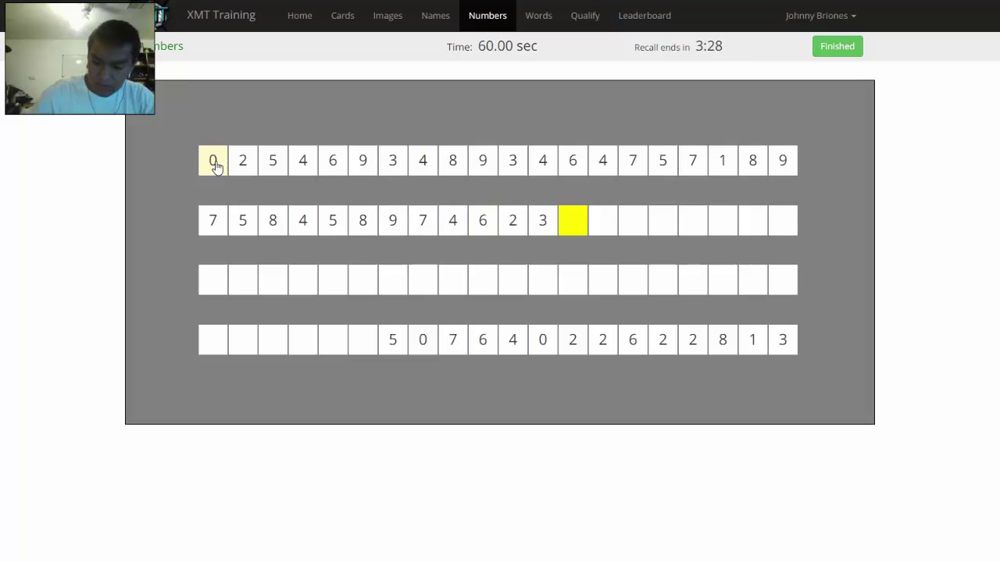
{"action": "type", "text": "999005360"}
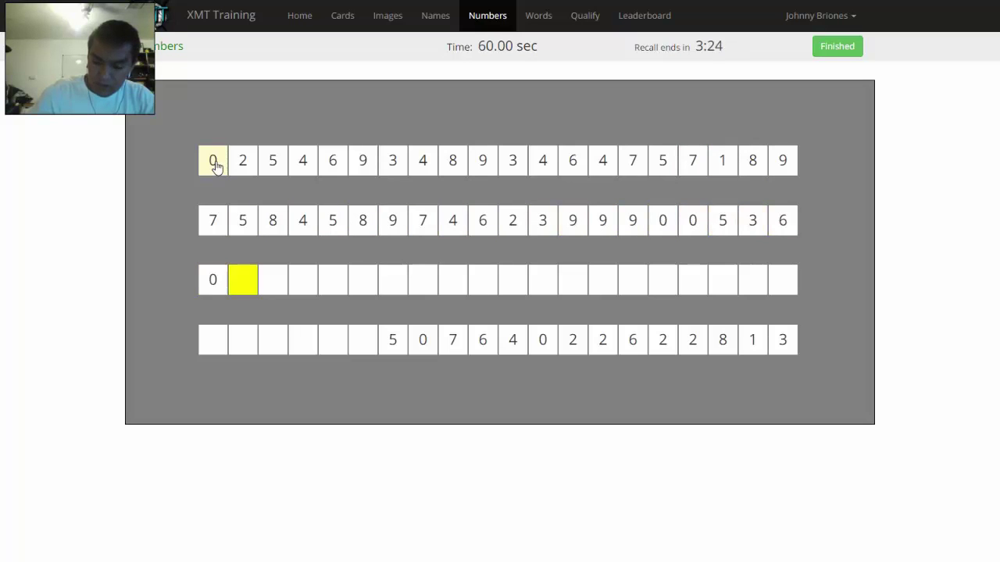
{"action": "type", "text": "428567666"}
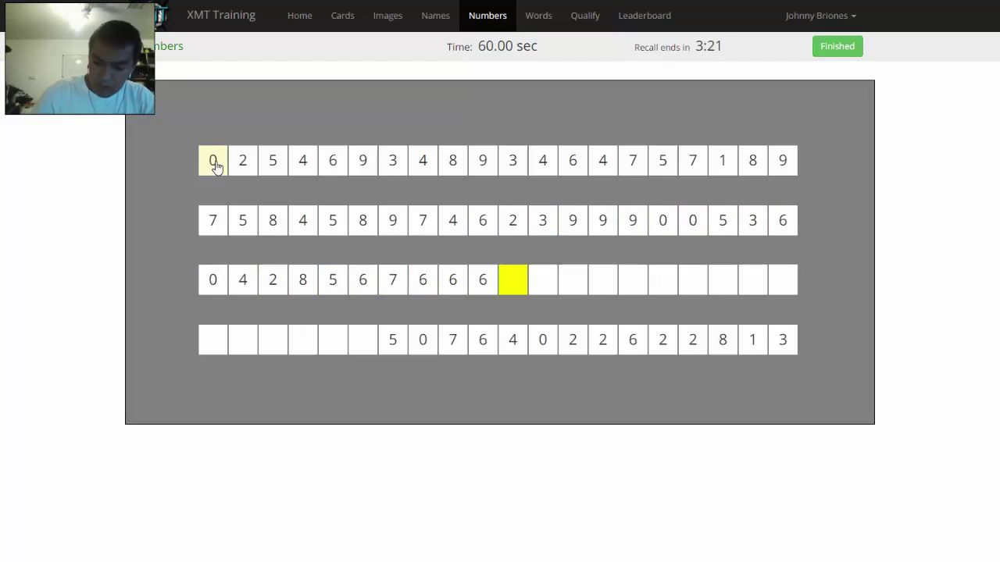
{"action": "type", "text": "33440780"}
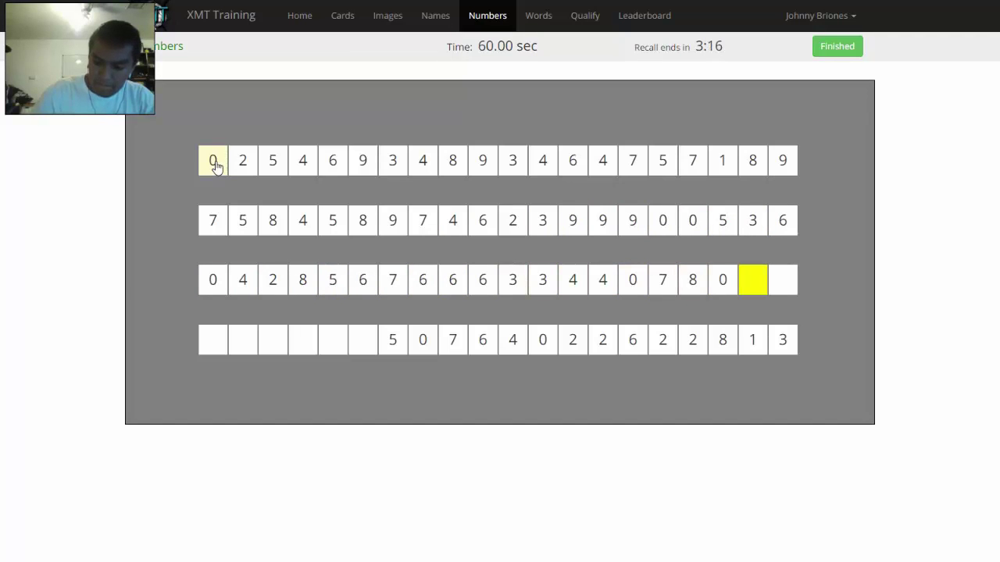
{"action": "type", "text": "57"}
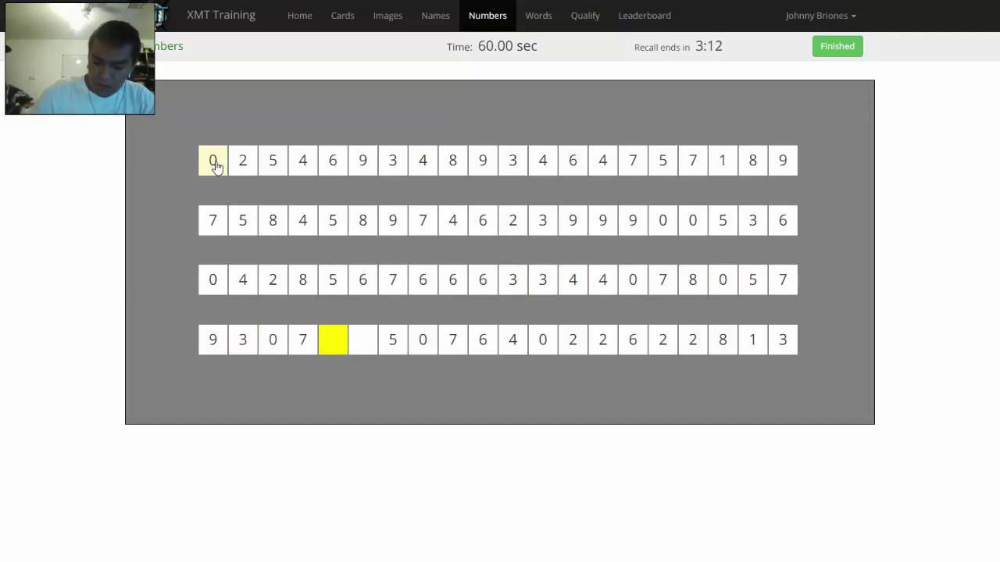
{"action": "type", "text": "930722"}
- Return to the first recall cell once all 80 slots are filled
{"action": "left_click", "coordinate": [213, 160]}
- Review the recalled digits one by one, from the first row into the fourth
{"action": "key", "text": "Right"}
{"action": "key", "text": "Right"}
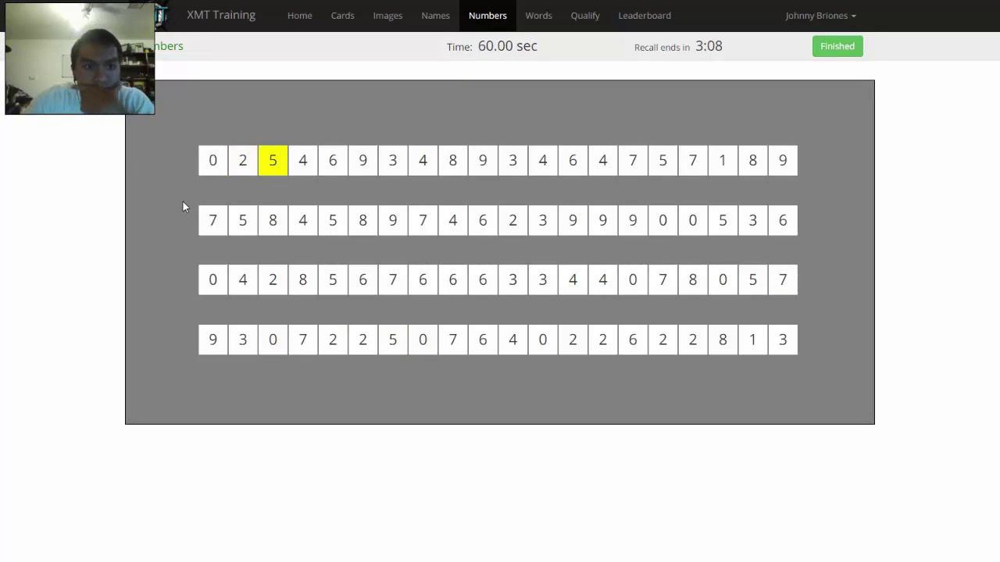
{"action": "key", "text": "Right"}
{"action": "key", "text": "Right"}
{"action": "key", "text": "Right"}
{"action": "key", "text": "Right"}
{"action": "key", "text": "Right"}
{"action": "key", "text": "Right"}
{"action": "key", "text": "Right"}
{"action": "key", "text": "Right"}
{"action": "key", "text": "Right"}
{"action": "key", "text": "Right"}
{"action": "key", "text": "Right"}
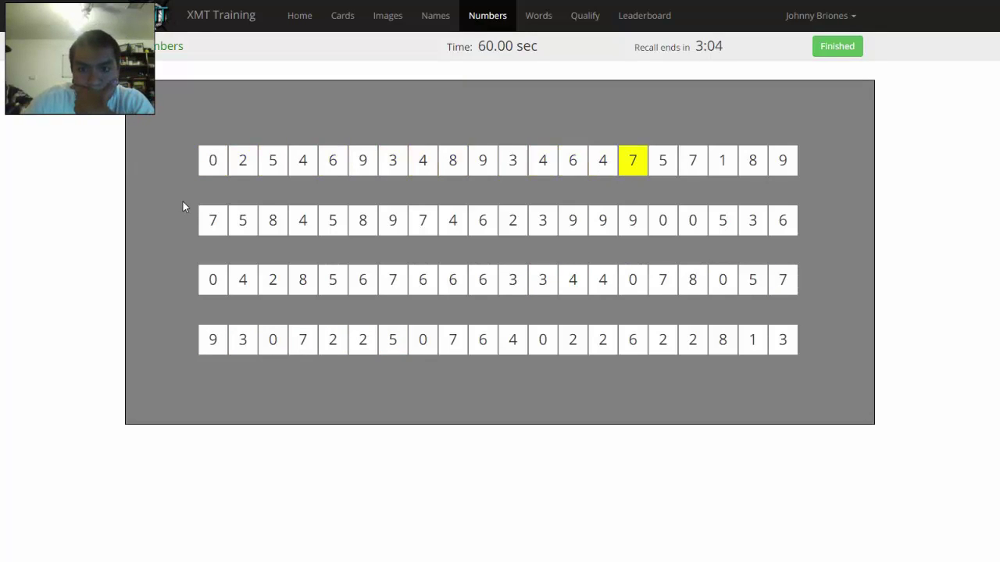
{"action": "key", "text": "Right"}
{"action": "key", "text": "Right"}
{"action": "key", "text": "Right"}
{"action": "key", "text": "Right"}
{"action": "key", "text": "Right"}
{"action": "key", "text": "Right"}
{"action": "key", "text": "Right"}
{"action": "key", "text": "Right"}
{"action": "key", "text": "Right"}
{"action": "key", "text": "Right"}
{"action": "key", "text": "Right"}
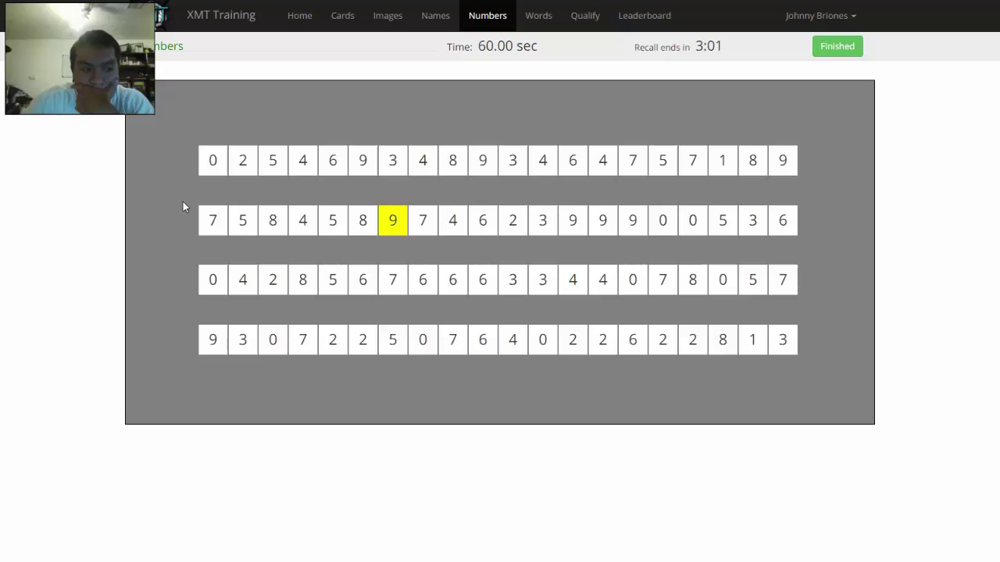
{"action": "key", "text": "Right"}
{"action": "key", "text": "Right"}
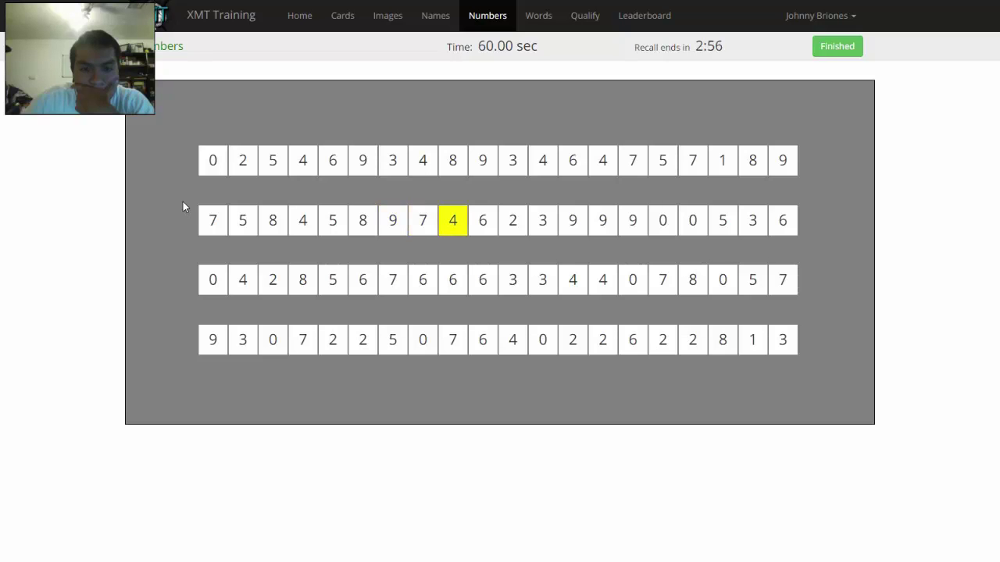
{"action": "key", "text": "Right"}
{"action": "key", "text": "Right"}
{"action": "key", "text": "Right"}
{"action": "key", "text": "Right"}
{"action": "key", "text": "Right"}
{"action": "key", "text": "Right"}
{"action": "key", "text": "Right"}
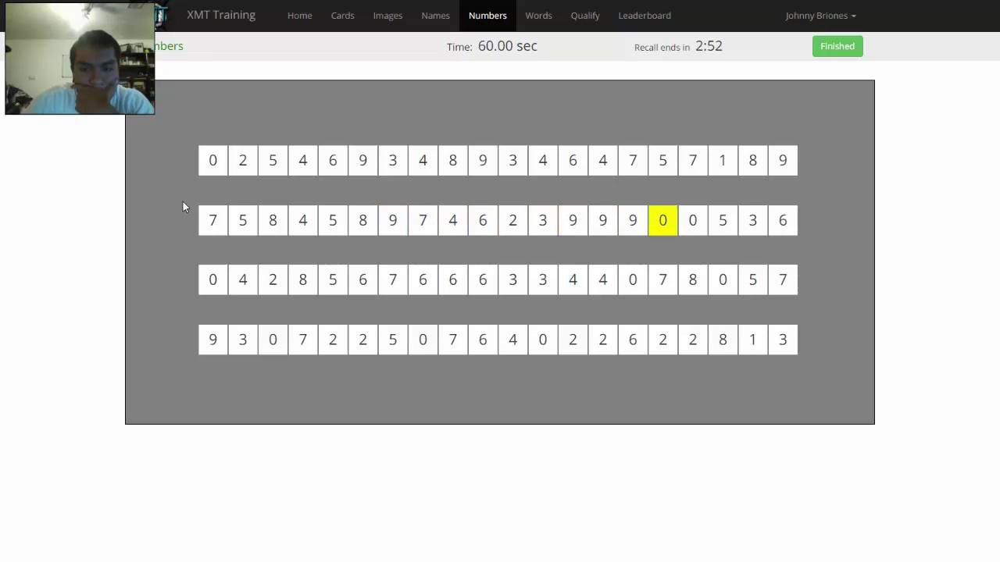
{"action": "key", "text": "Right"}
{"action": "key", "text": "Right"}
{"action": "key", "text": "Right"}
{"action": "key", "text": "Right"}
{"action": "key", "text": "Right"}
{"action": "key", "text": "Right"}
{"action": "key", "text": "Right"}
{"action": "key", "text": "Right"}
{"action": "key", "text": "Right"}
{"action": "key", "text": "Right"}
{"action": "key", "text": "Right"}
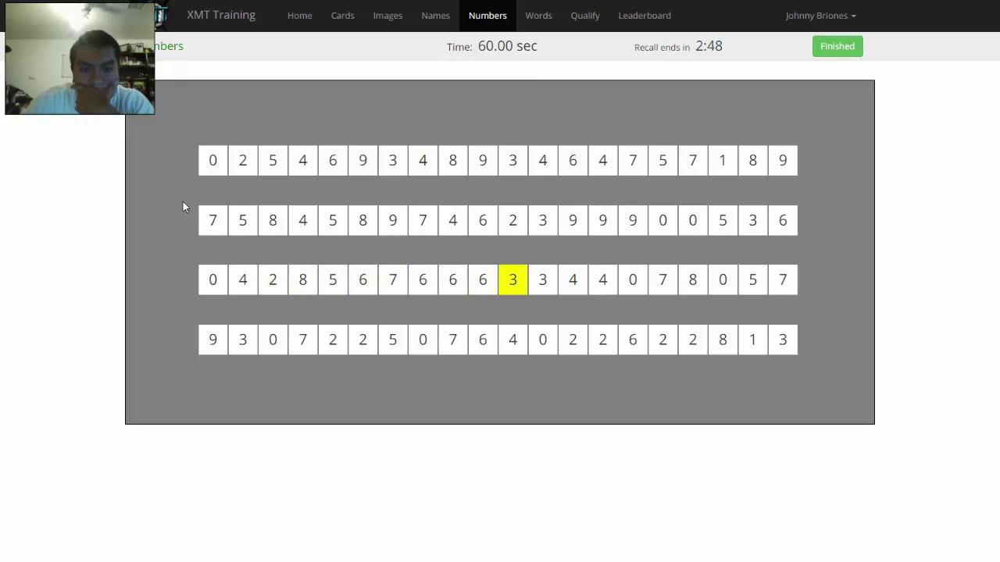
{"action": "key", "text": "Right"}
{"action": "key", "text": "Right"}
{"action": "key", "text": "Right"}
{"action": "key", "text": "Right"}
{"action": "key", "text": "Right"}
{"action": "key", "text": "Right"}
{"action": "key", "text": "Right"}
{"action": "key", "text": "Right"}
{"action": "key", "text": "Right"}
{"action": "key", "text": "Right"}
{"action": "key", "text": "Right"}
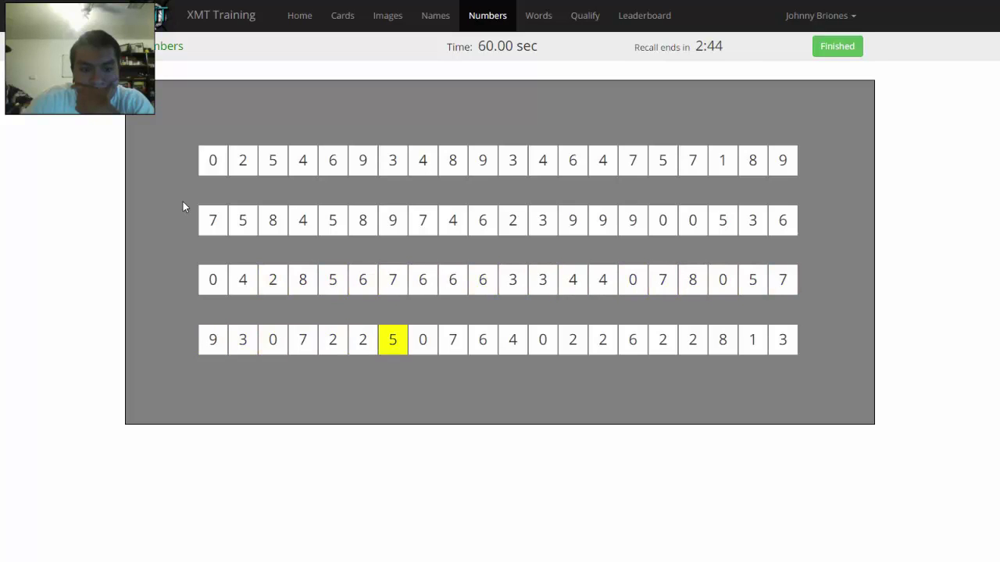
{"action": "key", "text": "Right"}
{"action": "key", "text": "Right"}
{"action": "key", "text": "Left"}
{"action": "key", "text": "Left"}
{"action": "key", "text": "Right"}
{"action": "key", "text": "Right"}
{"action": "key", "text": "Right"}
{"action": "key", "text": "Right"}
{"action": "key", "text": "Right"}
{"action": "key", "text": "Right"}
{"action": "key", "text": "Right"}
{"action": "key", "text": "Right"}
{"action": "key", "text": "Right"}
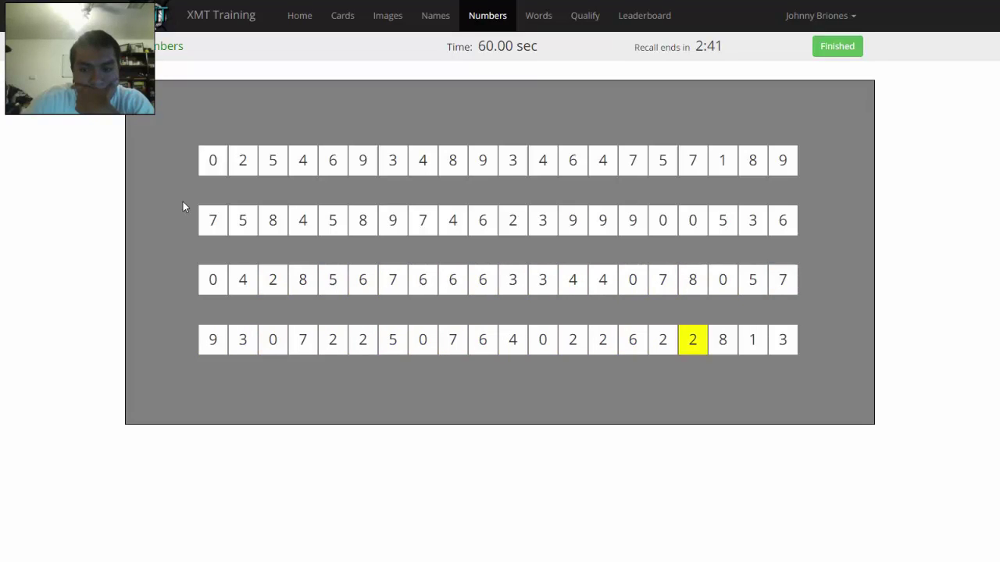
{"action": "key", "text": "Right"}
{"action": "left_click", "coordinate": [821, 50]}
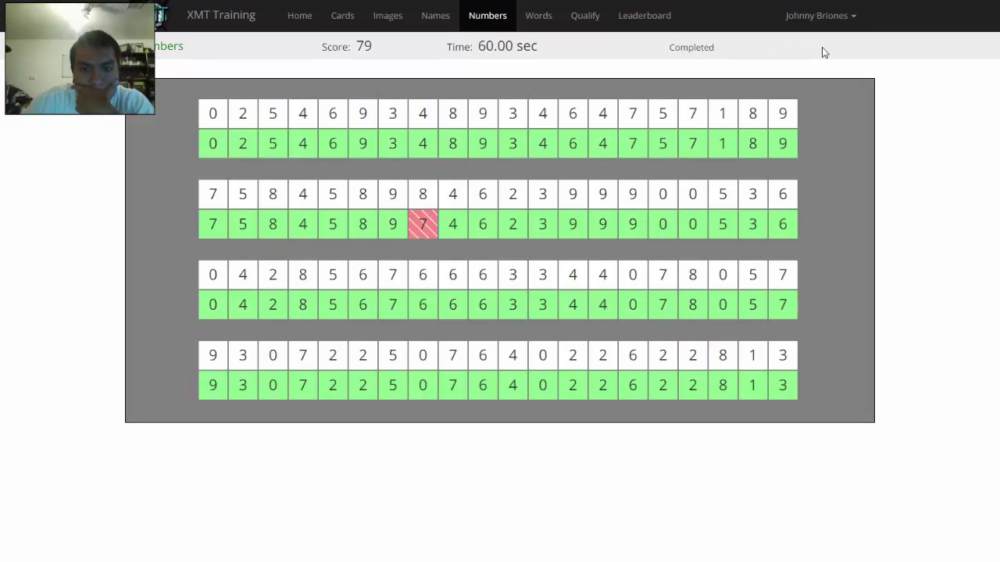